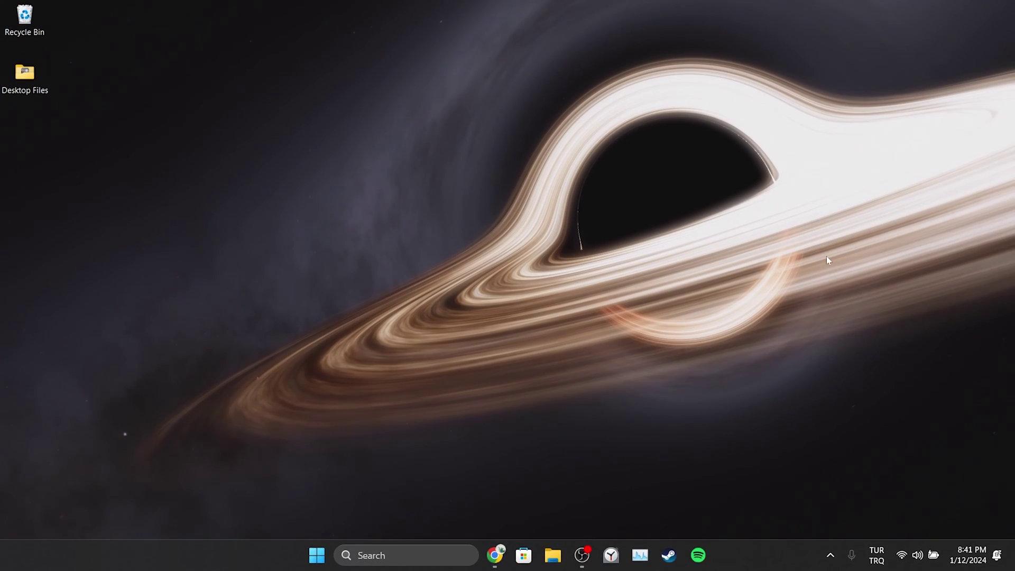
- Check Chrome's About page, which shows version 120.0.6099.217 (64-bit) is up to date
left_click(495, 554)
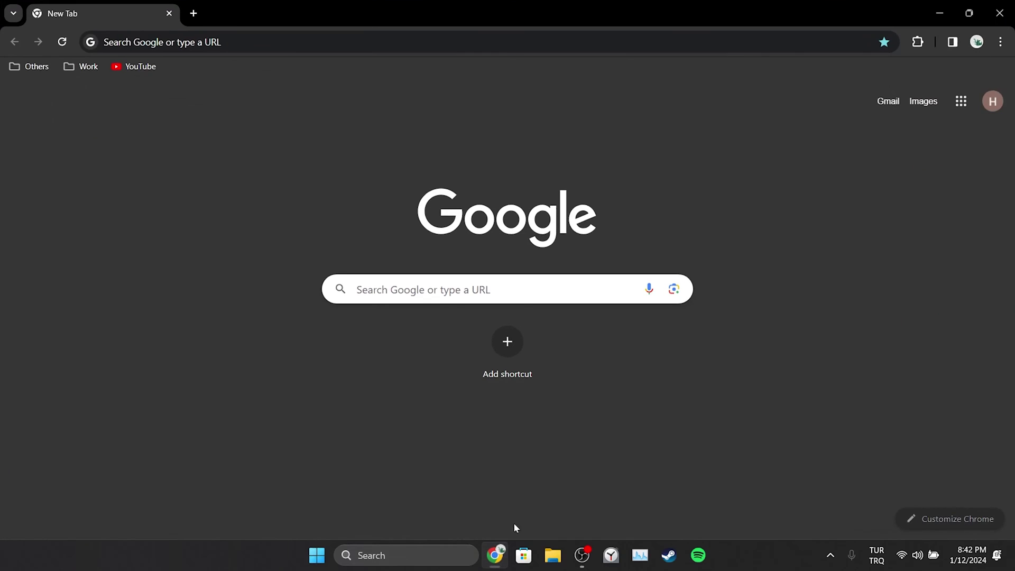
left_click(1000, 42)
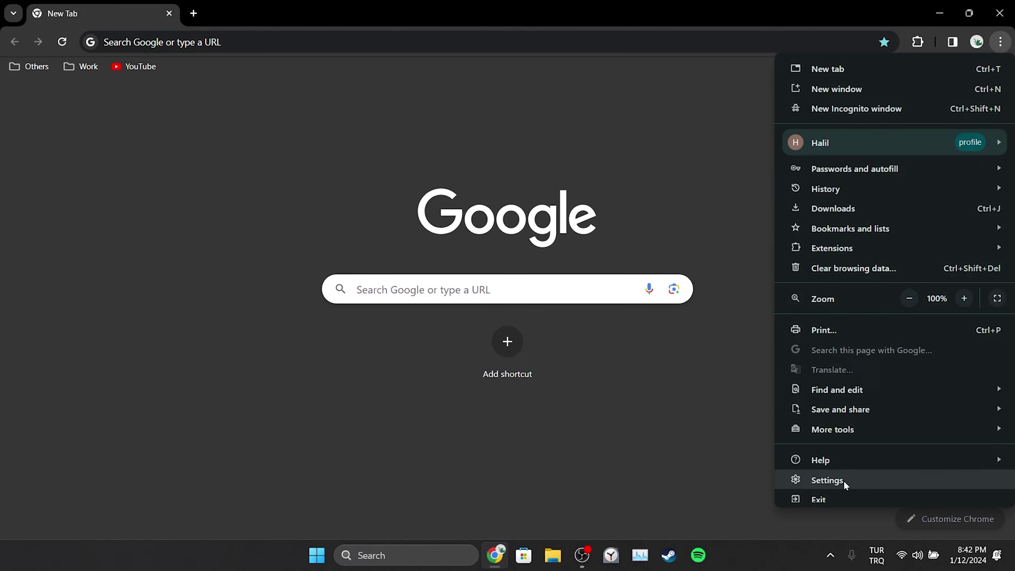
left_click(827, 480)
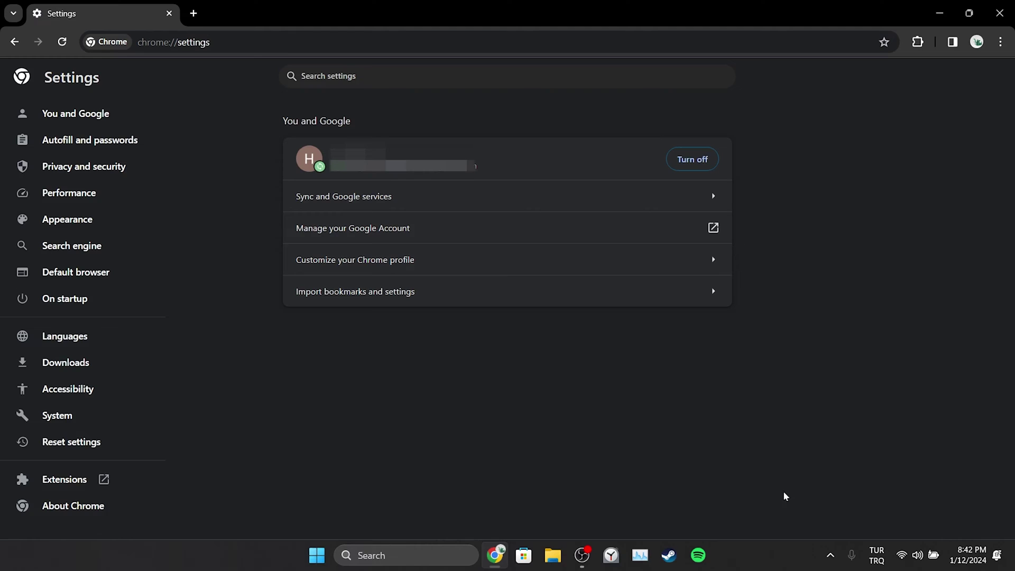
left_click(49, 514)
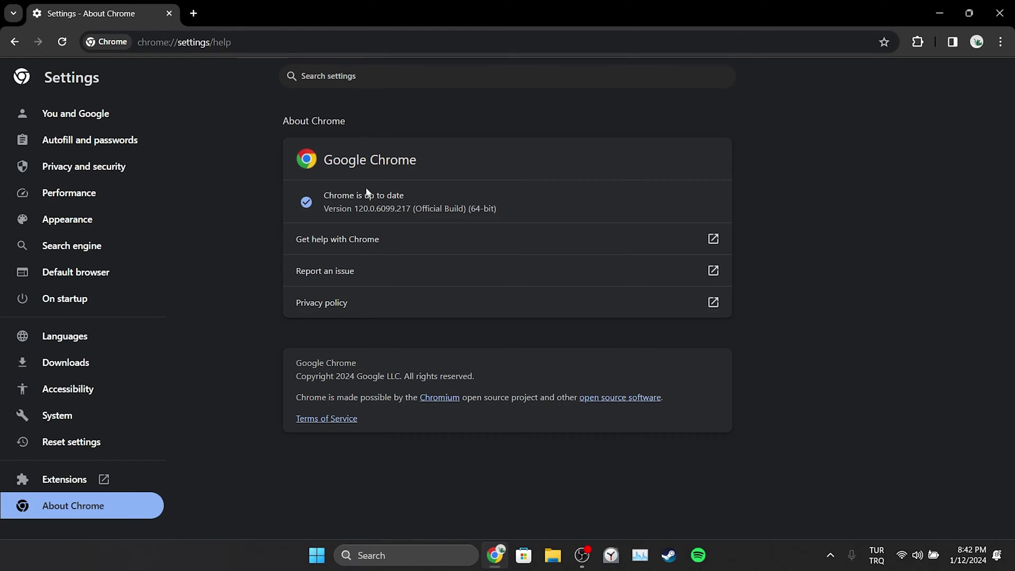
- Find twitter.com under all site data and permissions and delete its stored data
left_click(107, 177)
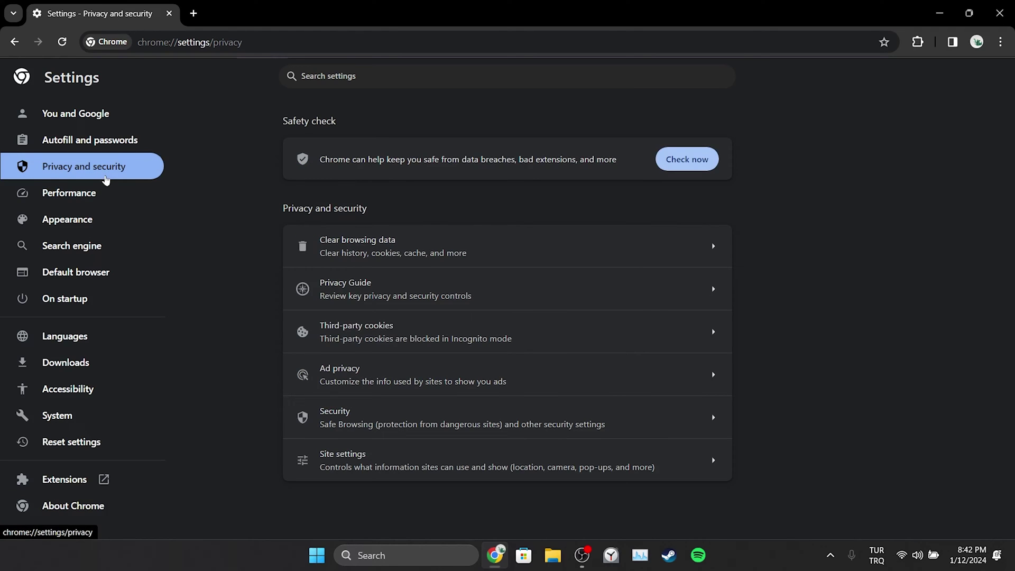
left_click(384, 333)
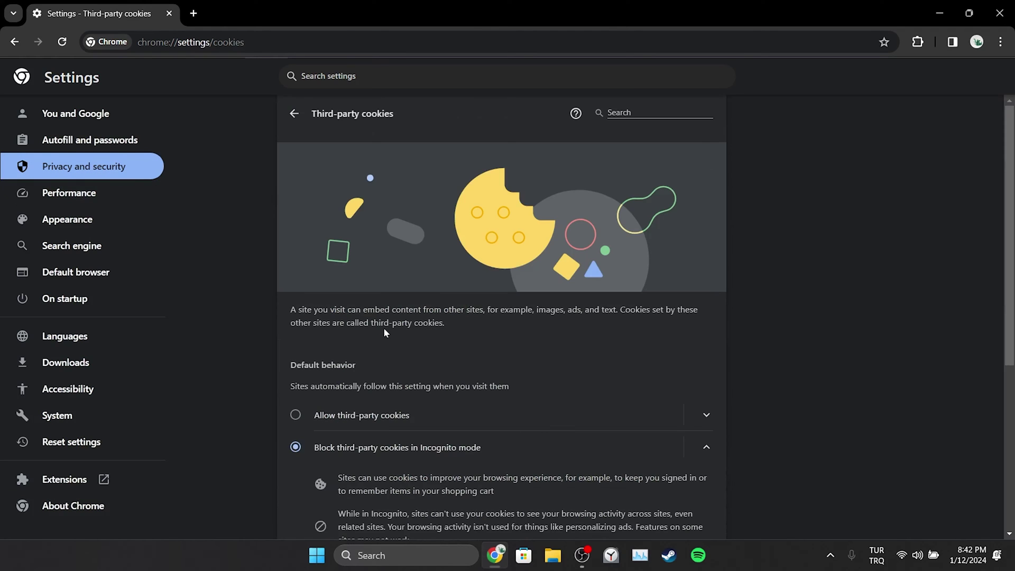
scroll(754, 357, "down", 5)
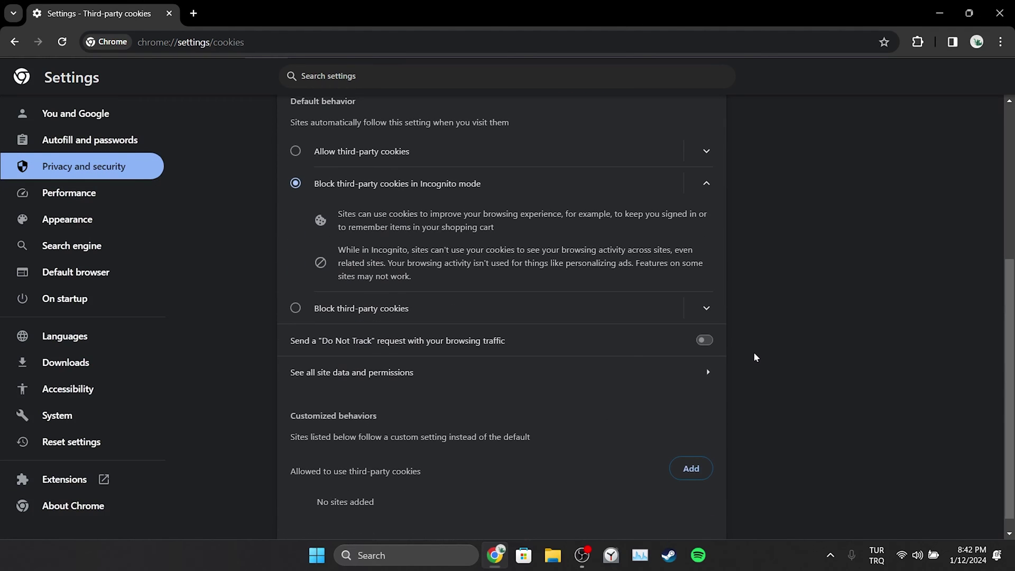
left_click(322, 379)
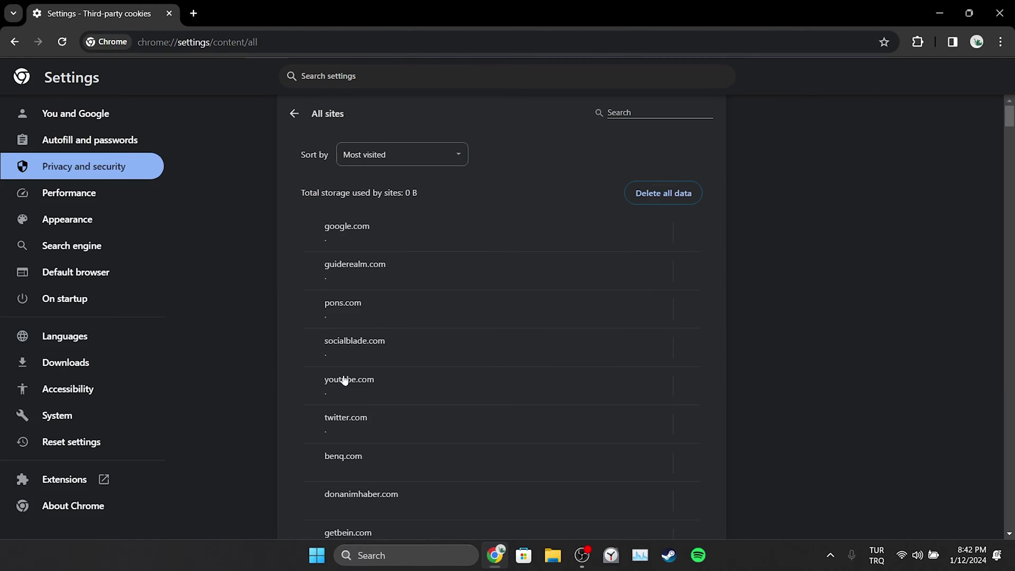
left_click(623, 113)
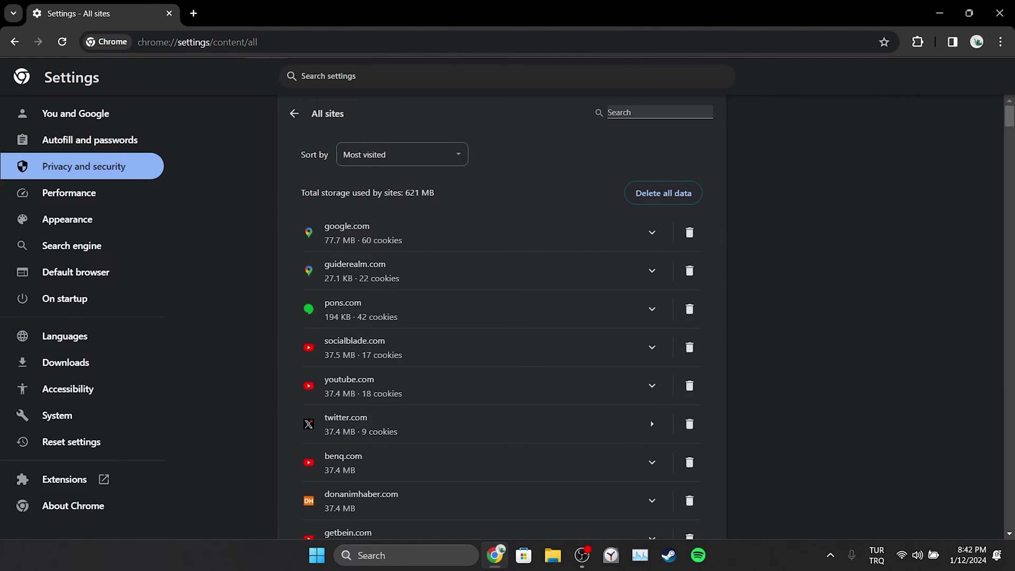
type("twitter")
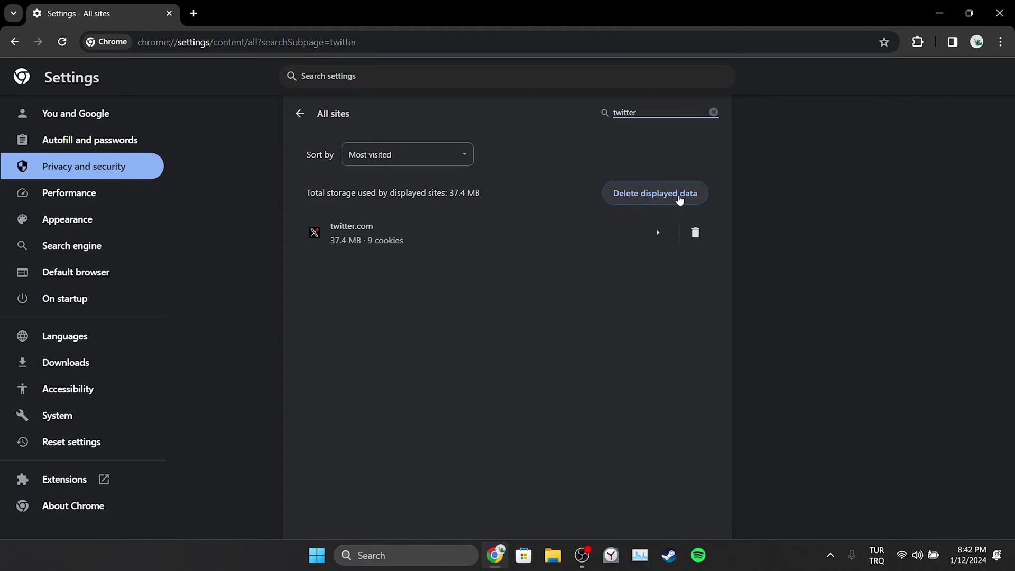
left_click(695, 234)
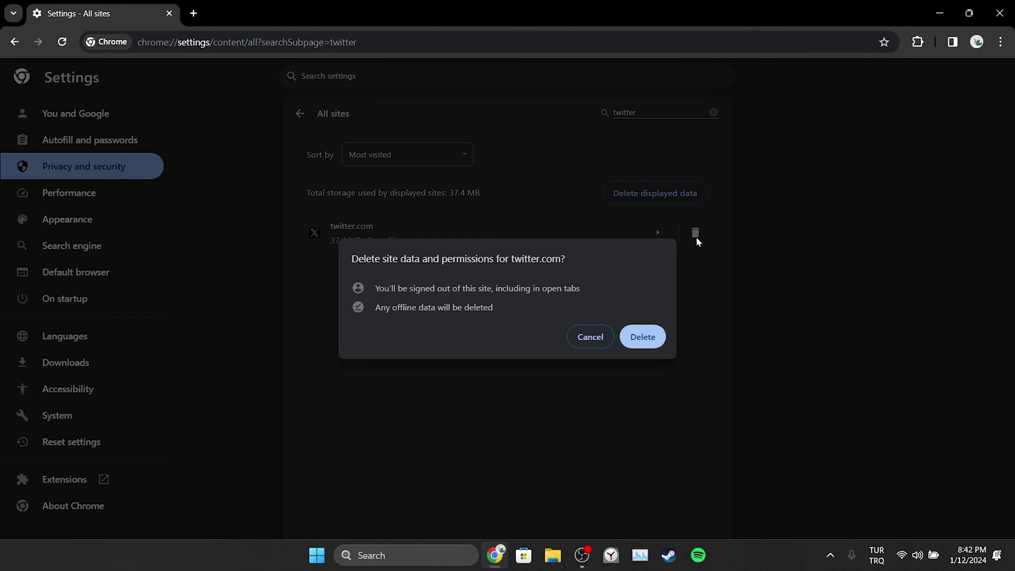
left_click(648, 337)
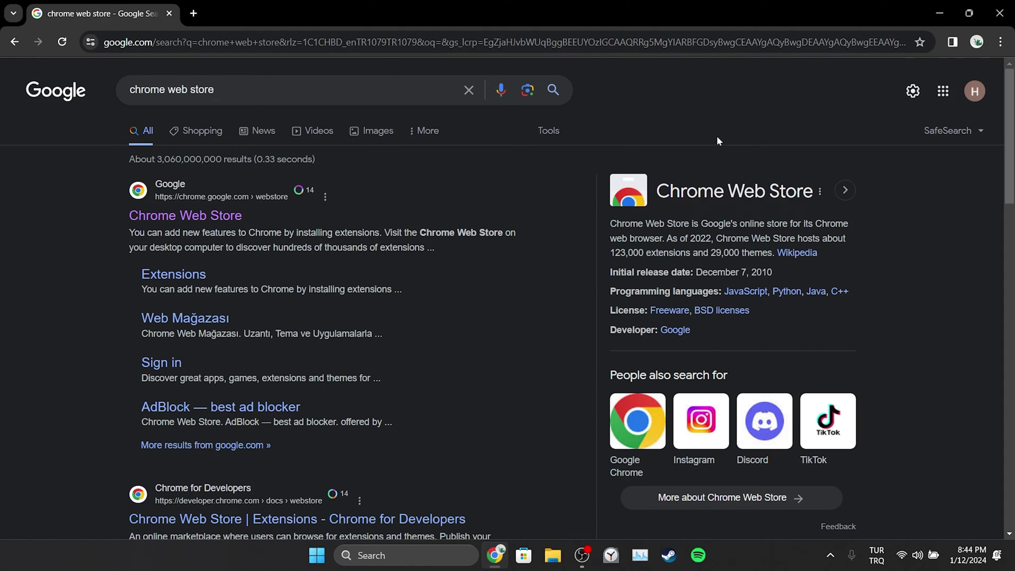
- Install the Hola VPN extension from a 'vpn' Web Store search and switch the VPN on
left_click(202, 219)
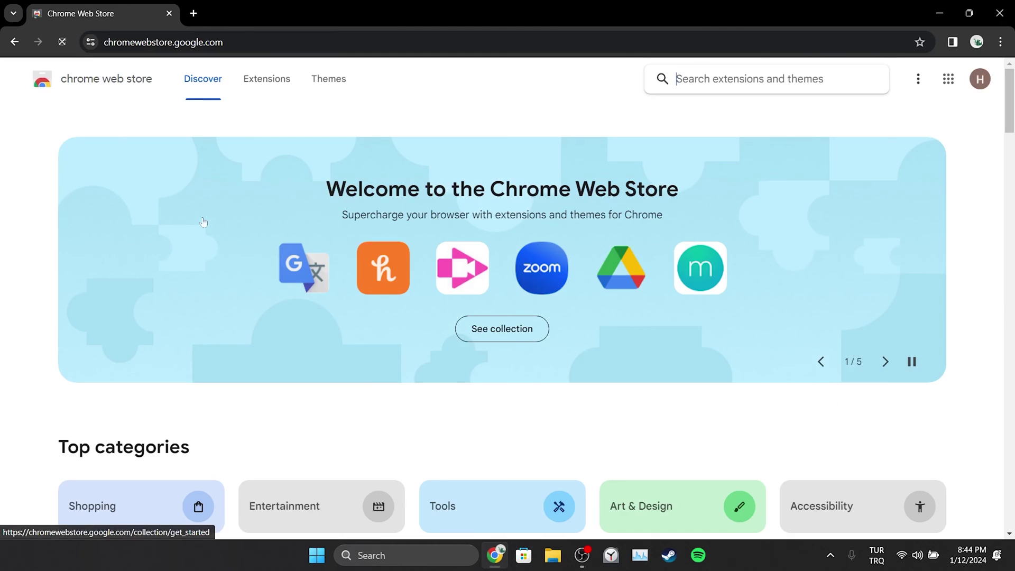
type("vpn")
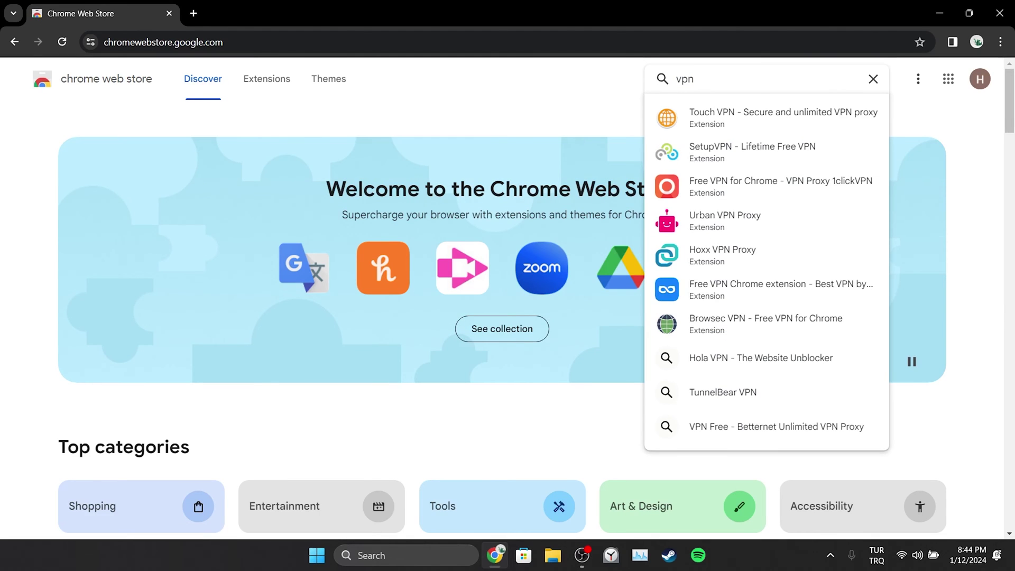
key("Return")
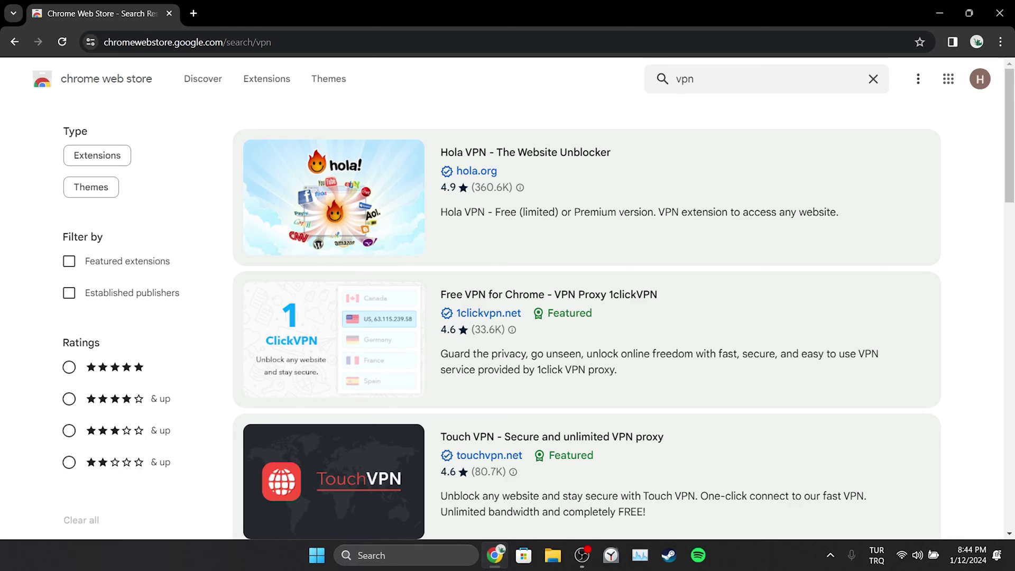
left_click(575, 160)
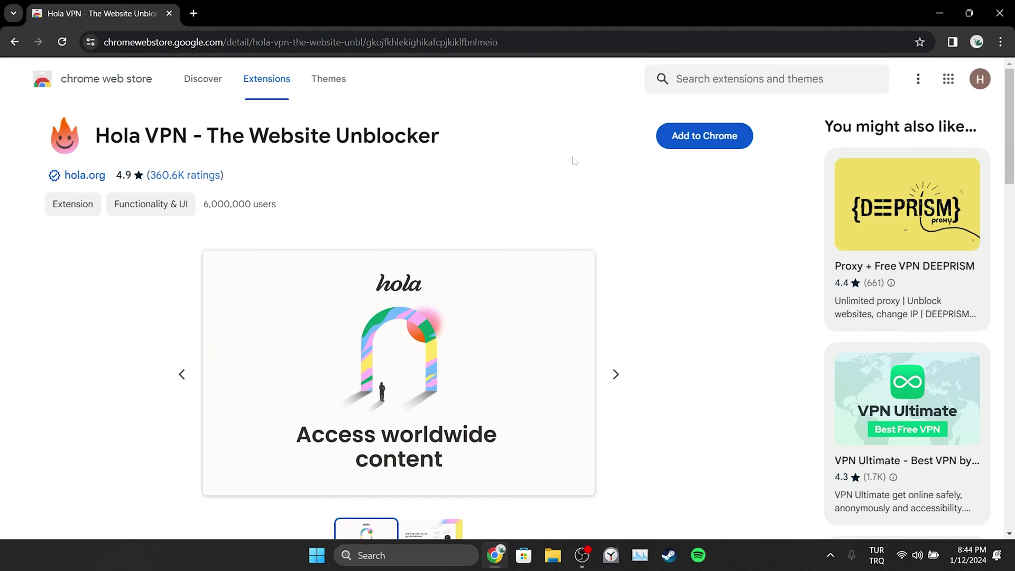
left_click(689, 137)
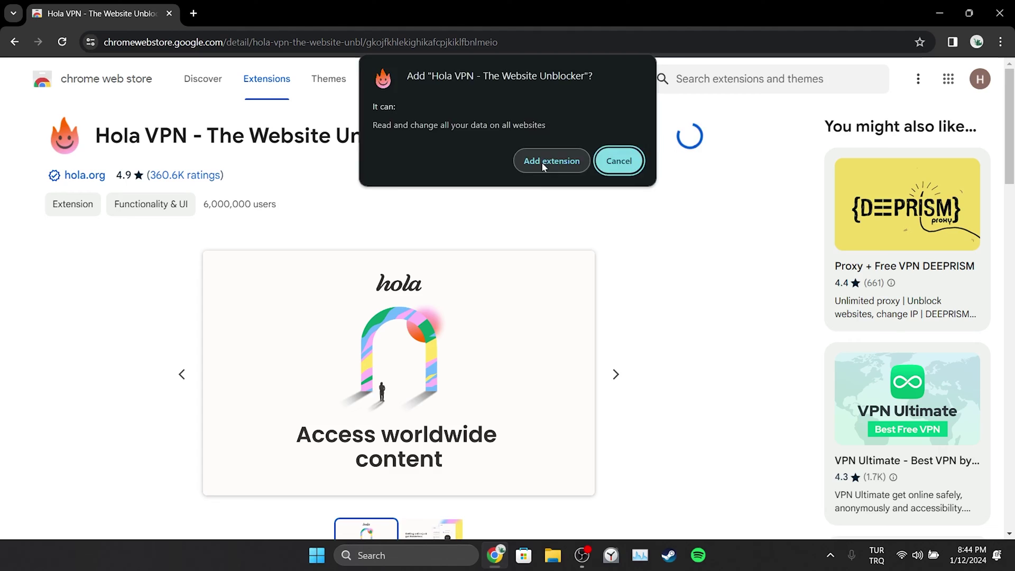
left_click(546, 163)
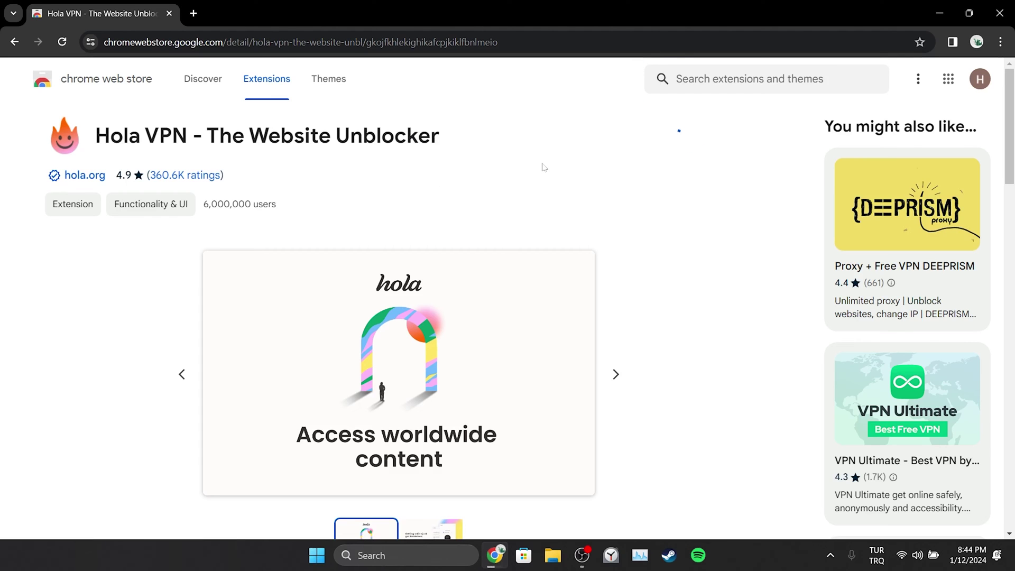
left_click(870, 43)
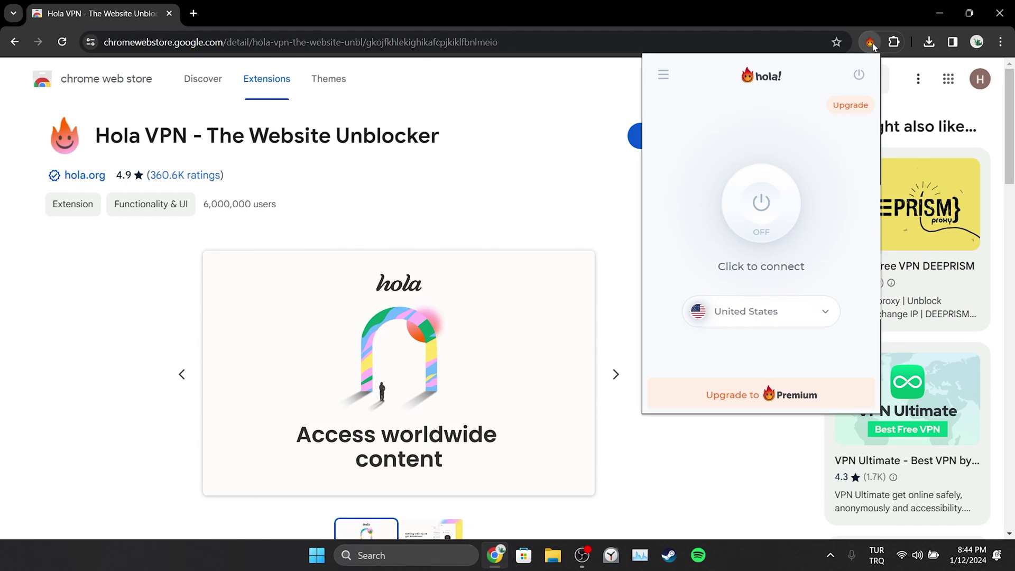
left_click(762, 198)
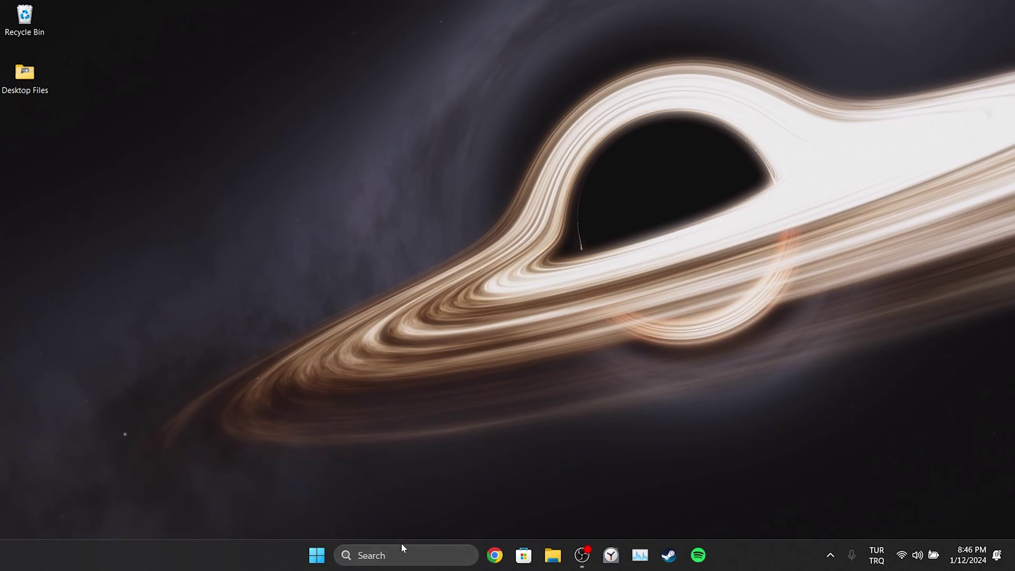
- Launch Command Prompt as administrator from a 'cmd' search
left_click(401, 546)
type("cmd")
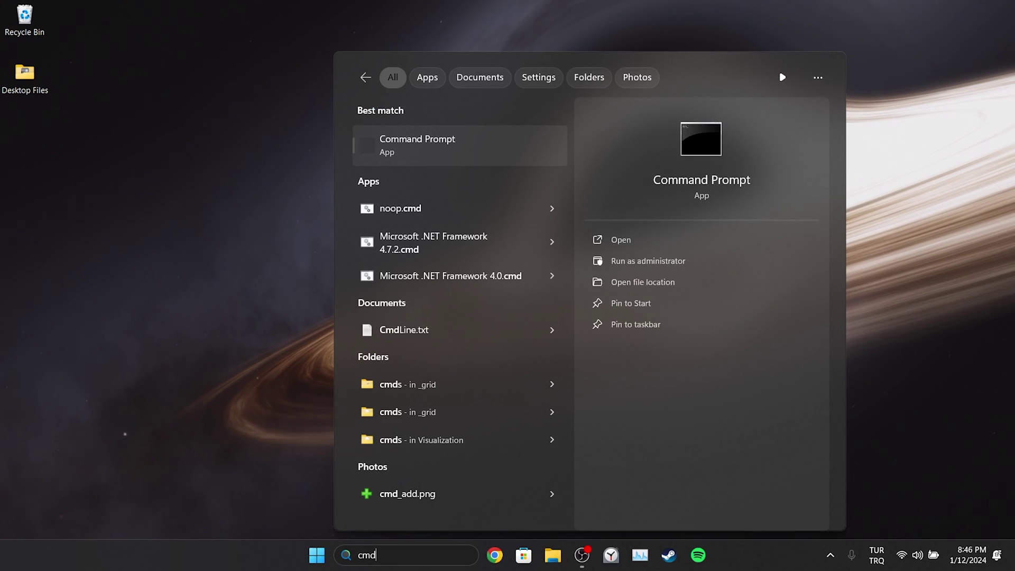
right_click(403, 140)
left_click(423, 152)
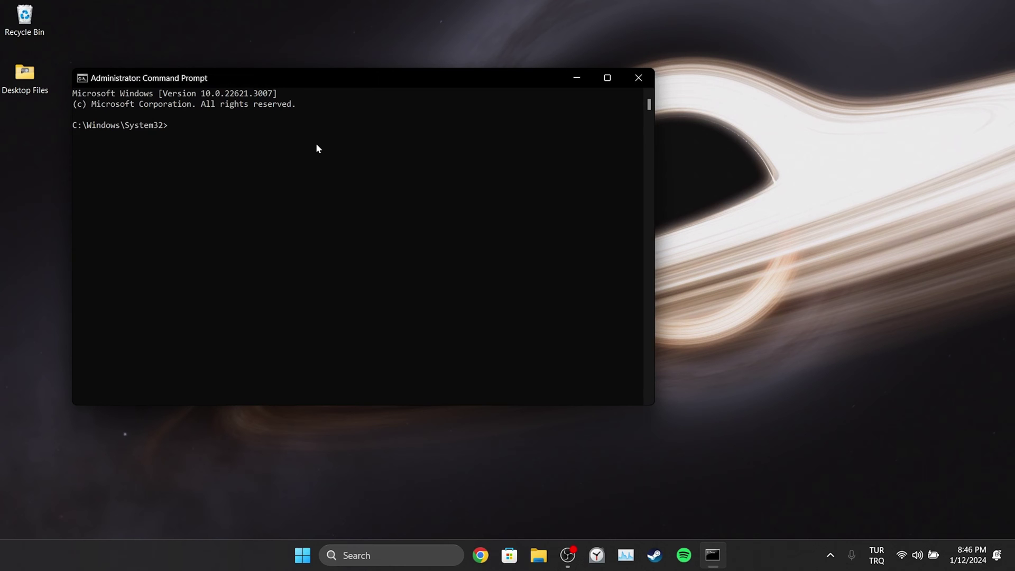
- Run ipconfig /flushdns, netsh winsock reset and netsh int ip reset, then close the window
type("ipconfig")
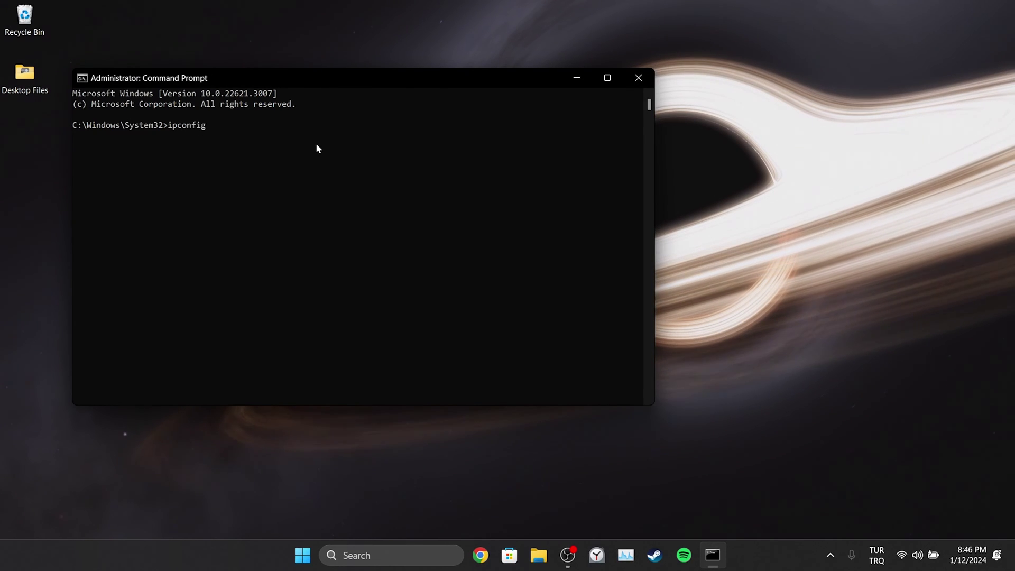
type(" /flushdns")
key("Return")
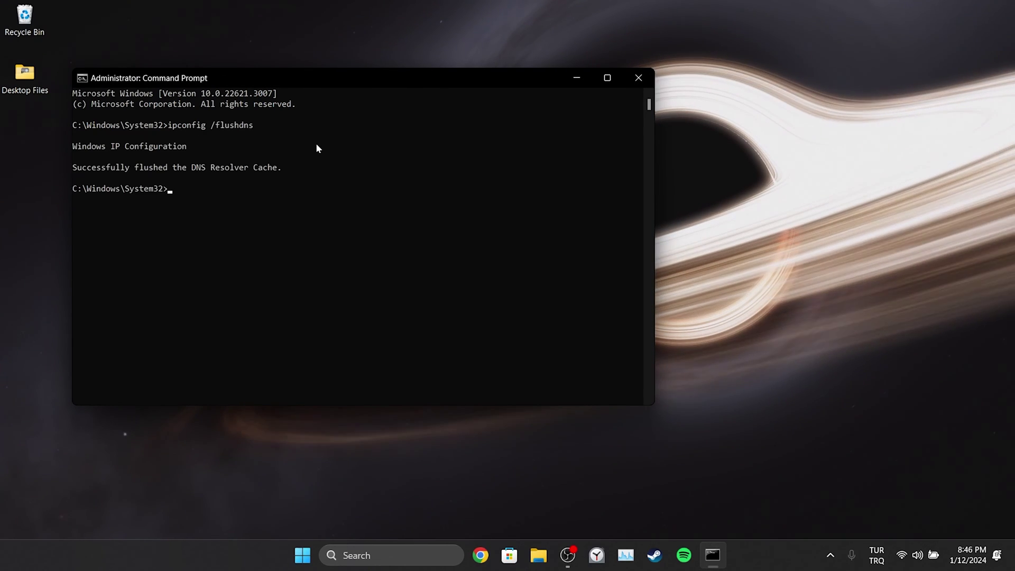
type("netsh winsock reset")
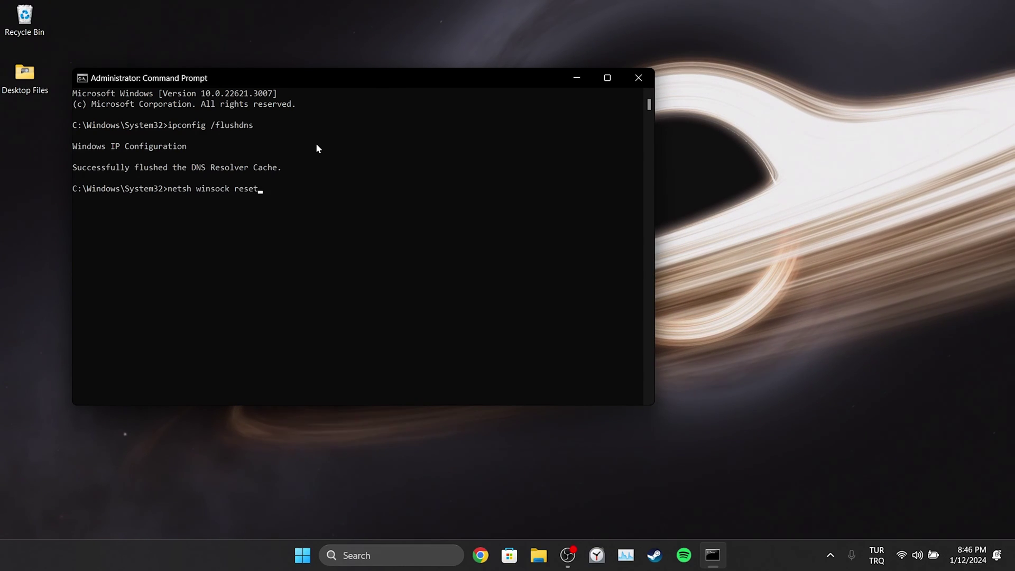
key("Return")
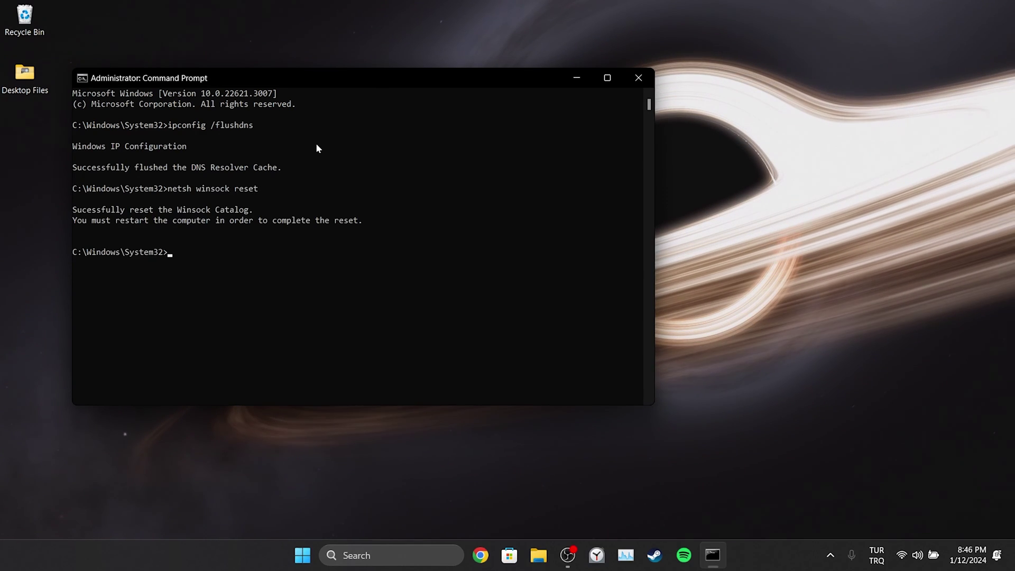
type("netsh int ip reset")
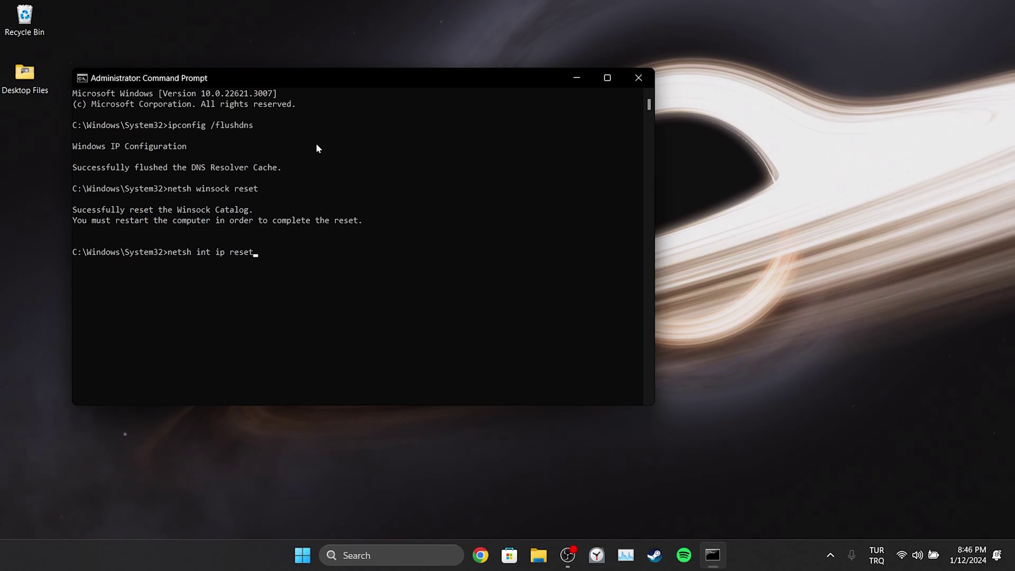
key("Return")
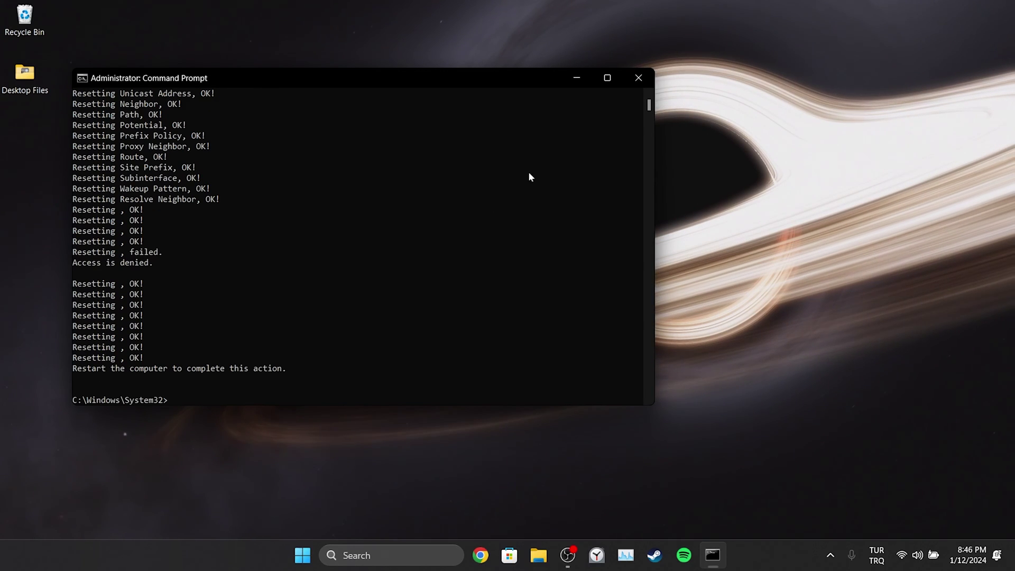
left_click(643, 86)
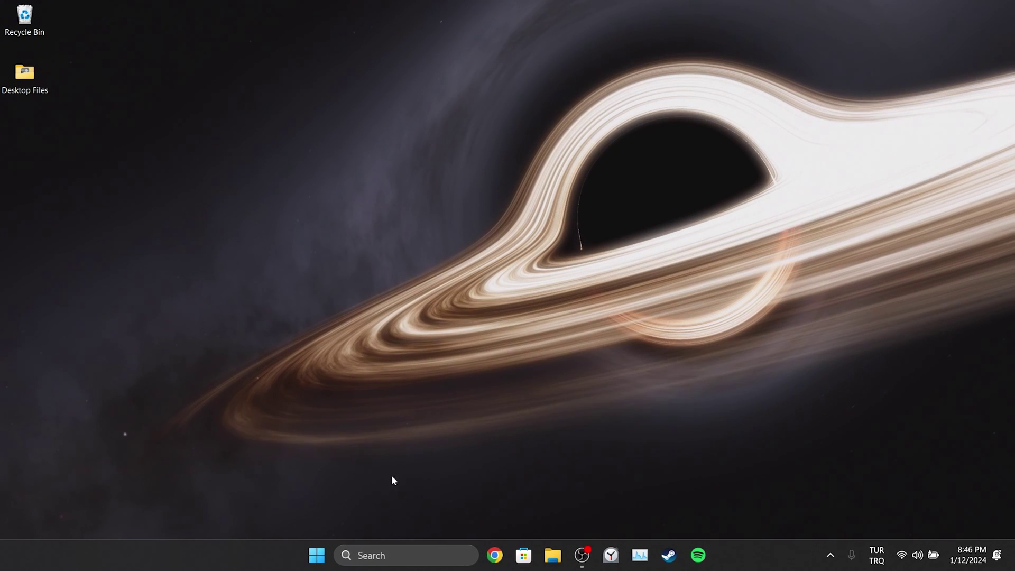
key("super")
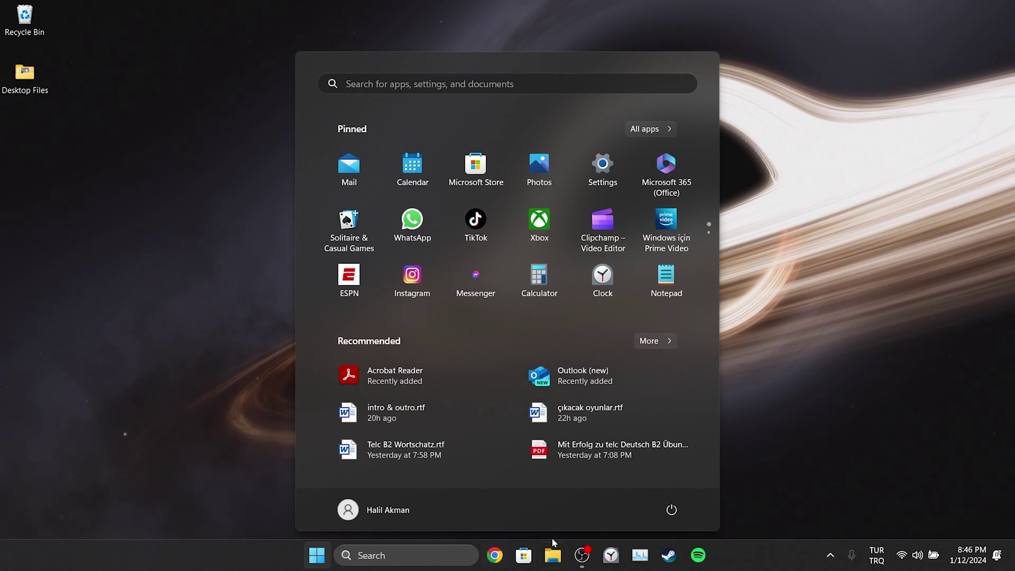
left_click(671, 509)
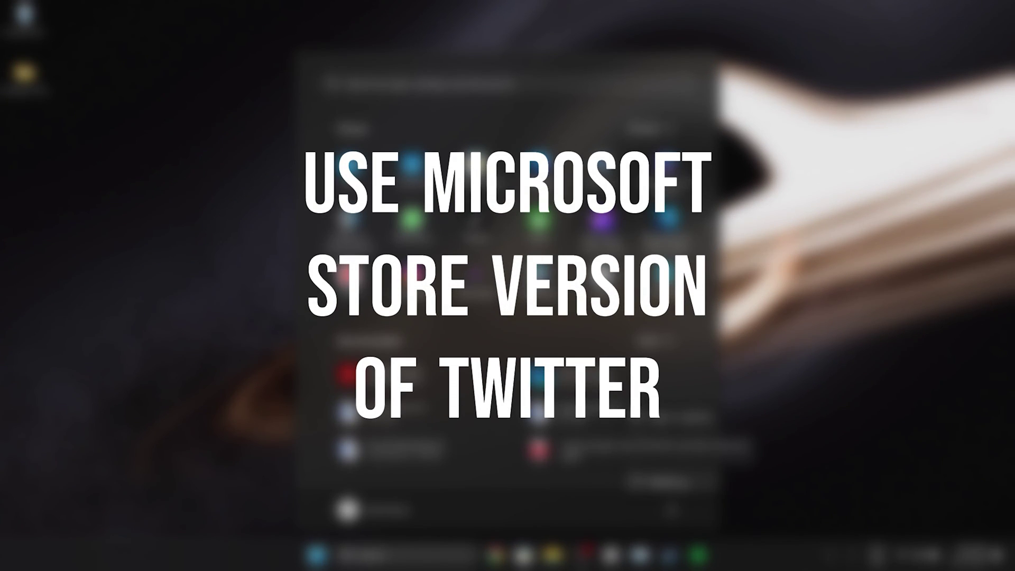
left_click(856, 236)
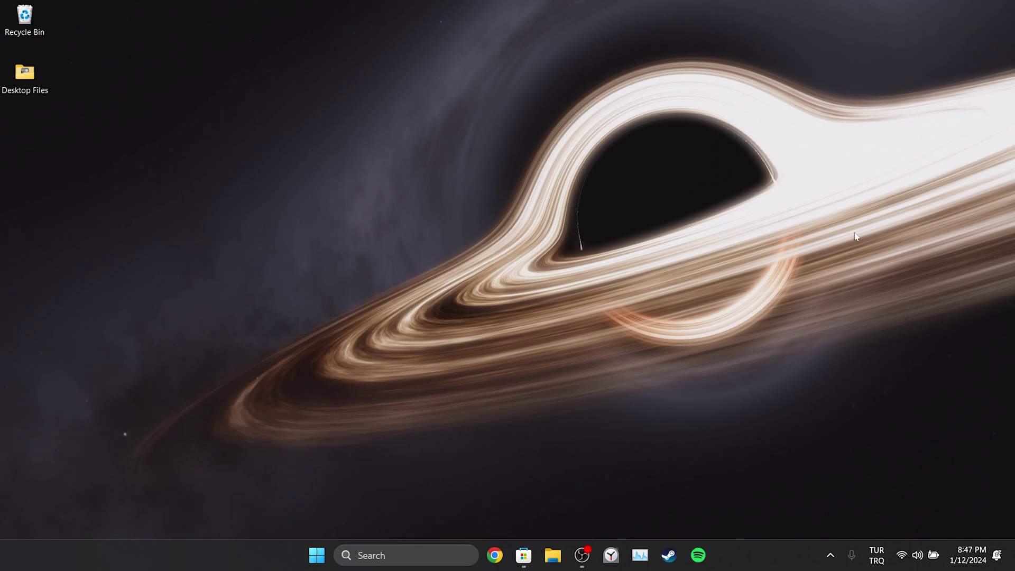
- Find the Twitter app in Microsoft Store and install it
left_click(525, 556)
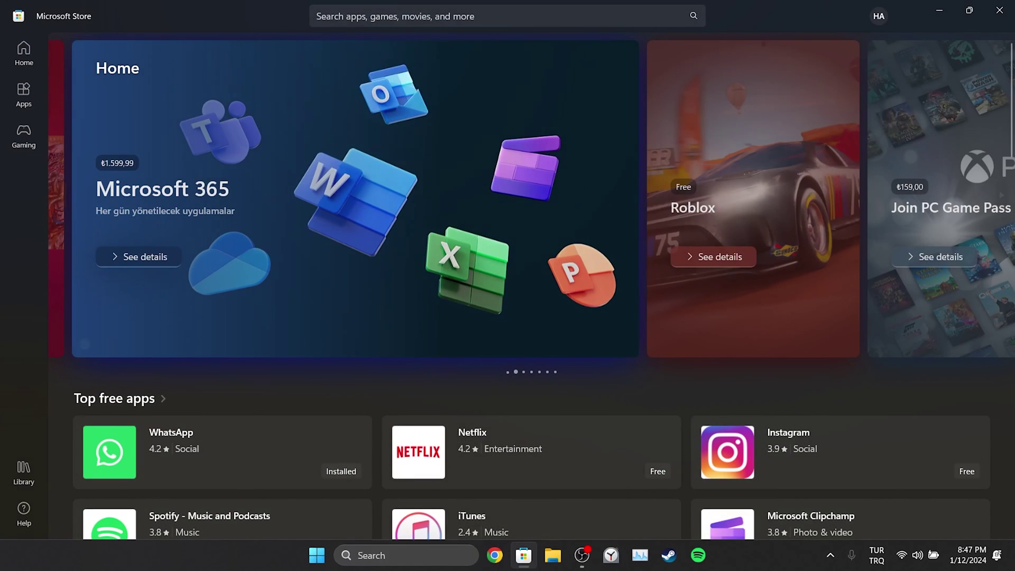
key("ctrl+f")
type("twitter")
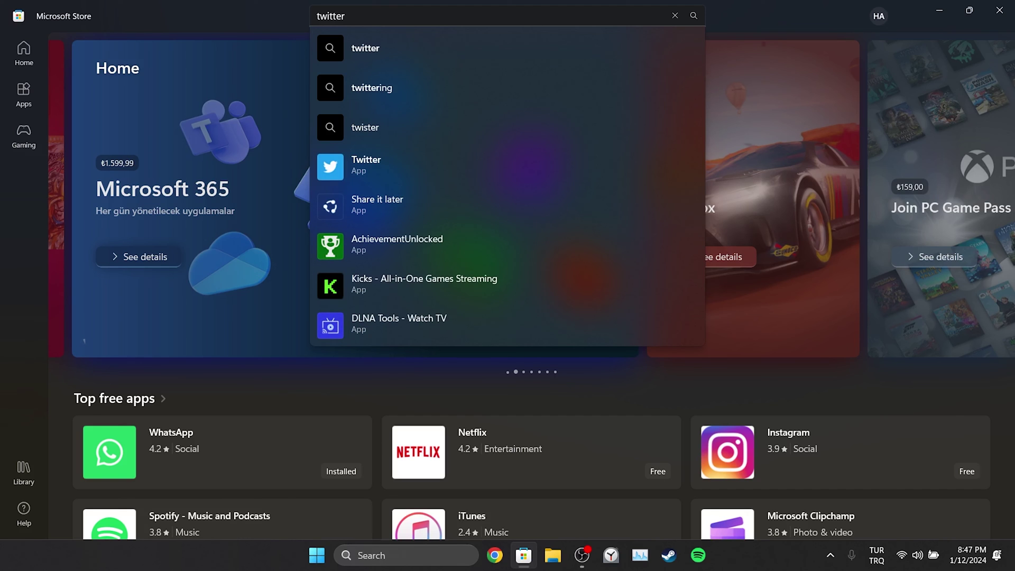
left_click(383, 176)
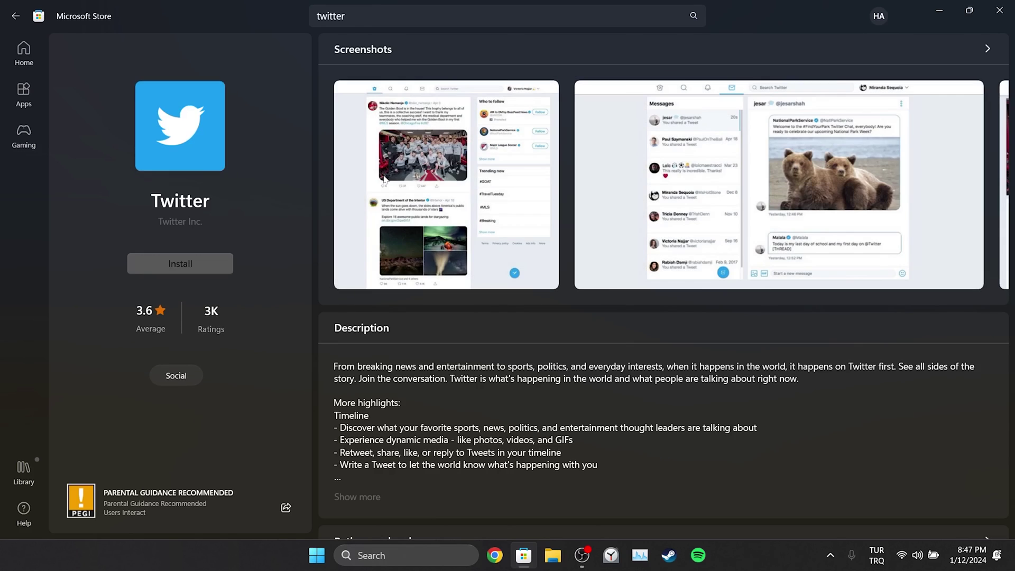
left_click(176, 267)
- Launch the installed X app and dismiss the App installed prompt
left_click(190, 263)
left_click_drag(263, 18, 419, 21)
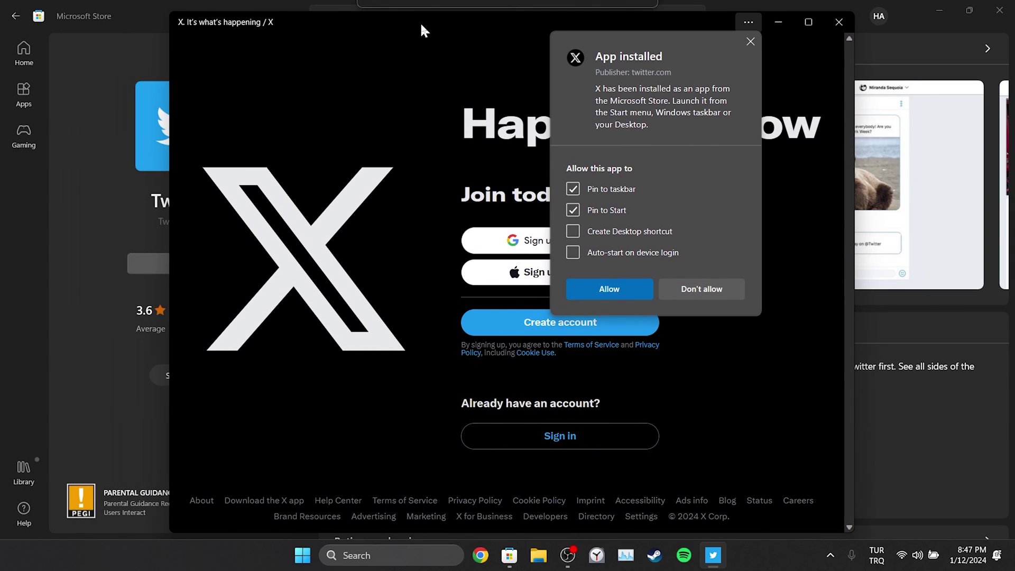
left_click(749, 42)
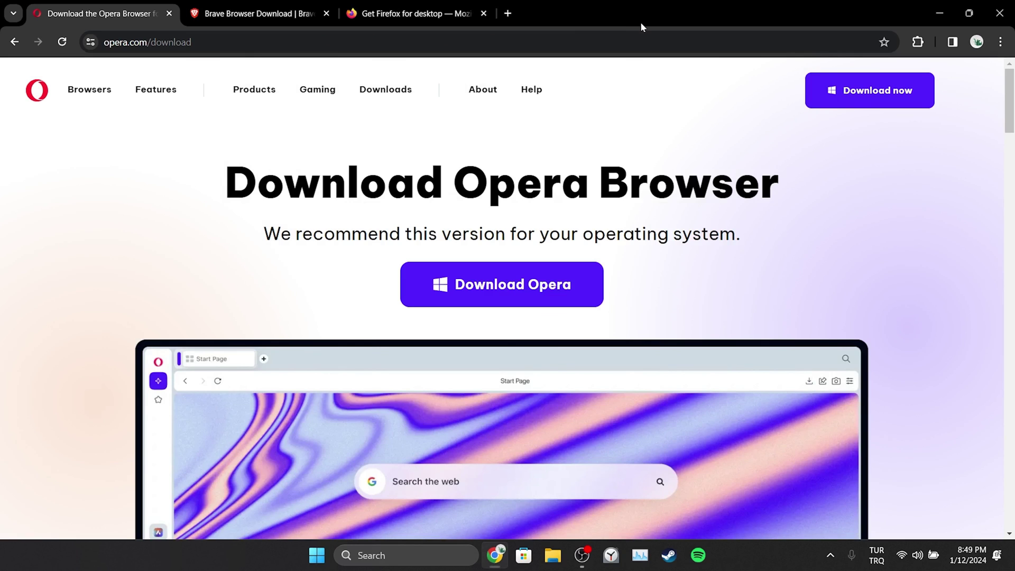
- View the Brave Browser download tab, then the Get Firefox for desktop tab
left_click(260, 6)
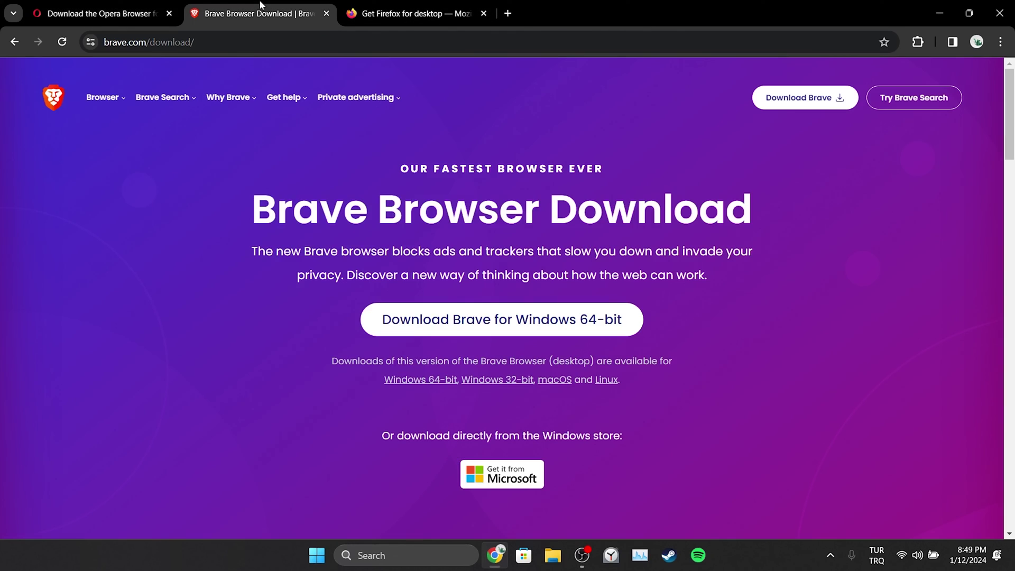
left_click(412, 12)
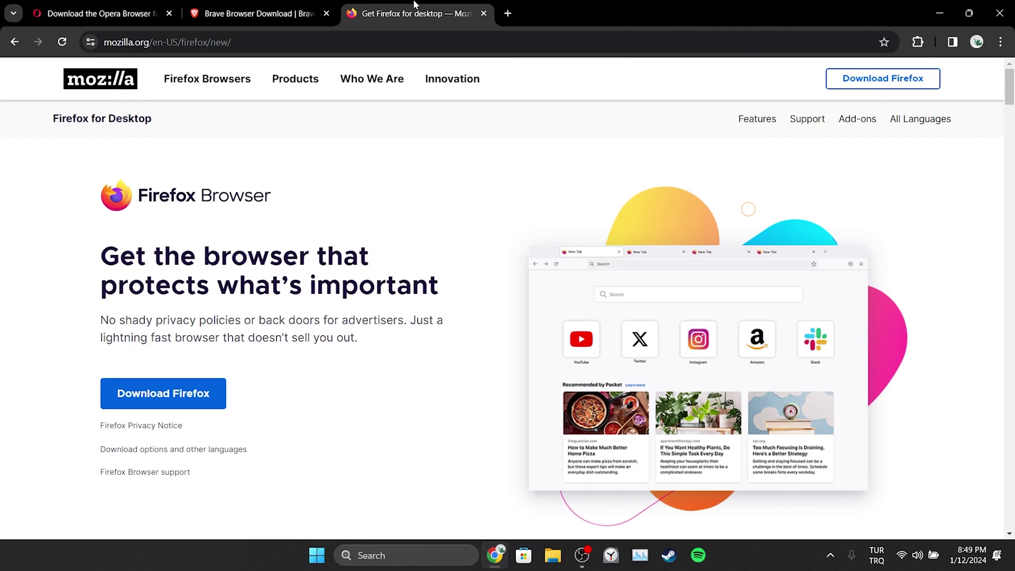